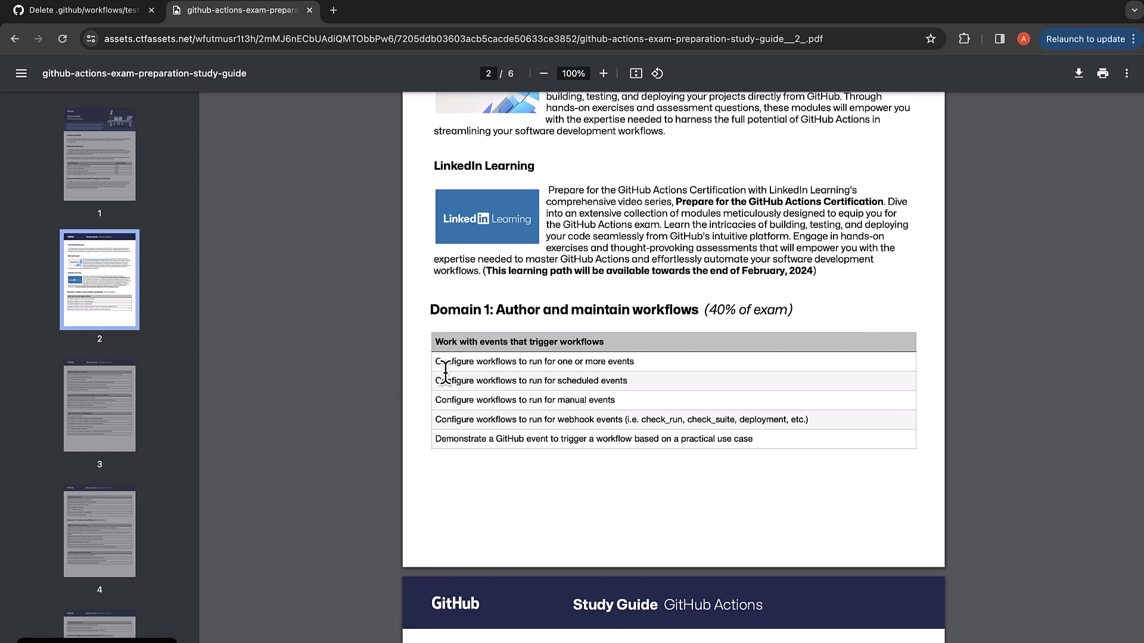
# Open domain-one's .github/workflows/event.yaml in GitHub's web editor.
pyautogui.moveTo(628, 380); pyautogui.dragTo(433, 381)
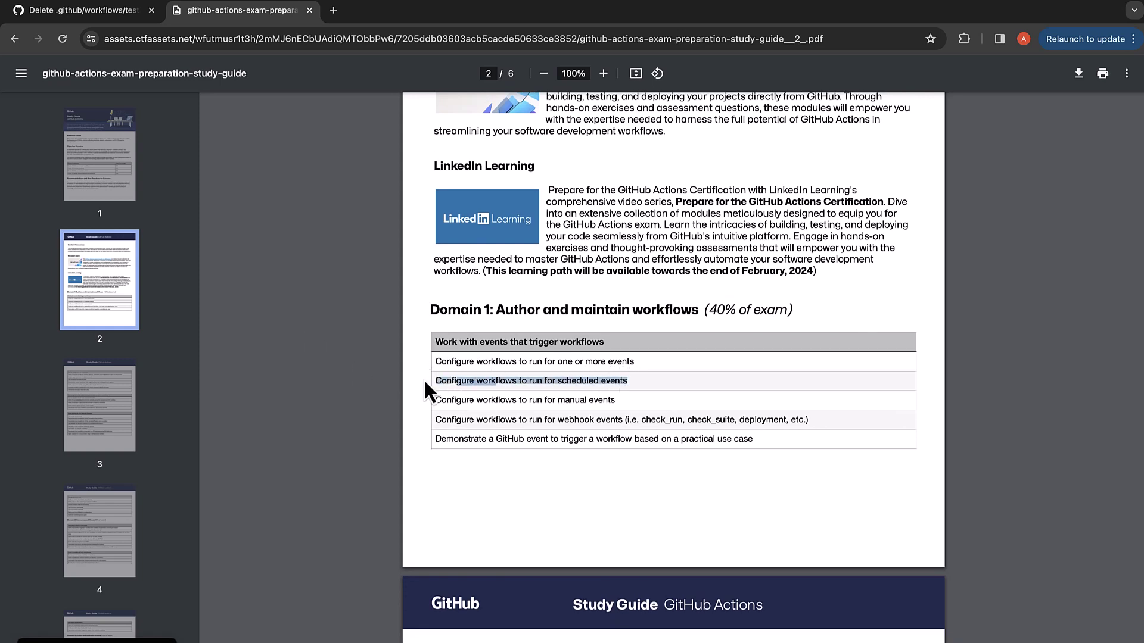
pyautogui.click(399, 393)
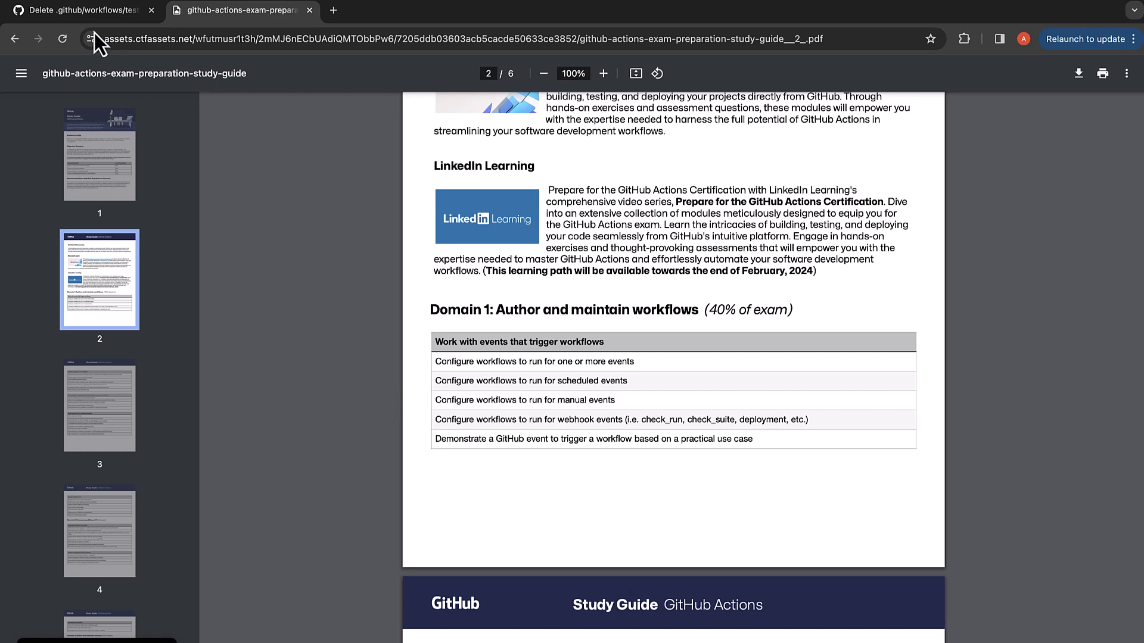
pyautogui.click(84, 17)
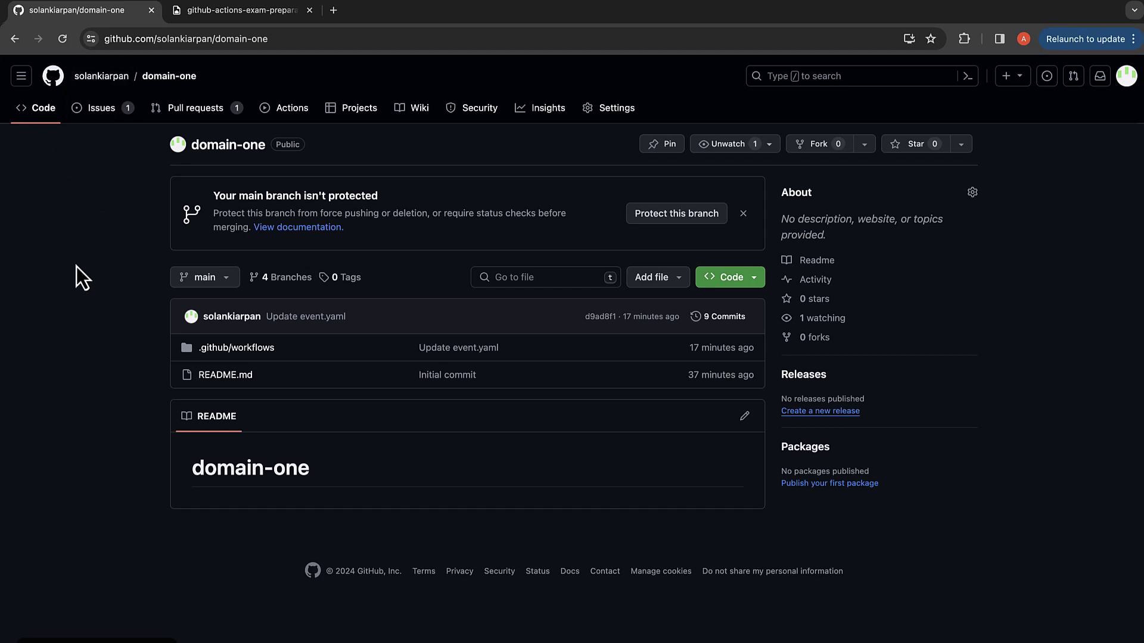
pyautogui.click(226, 349)
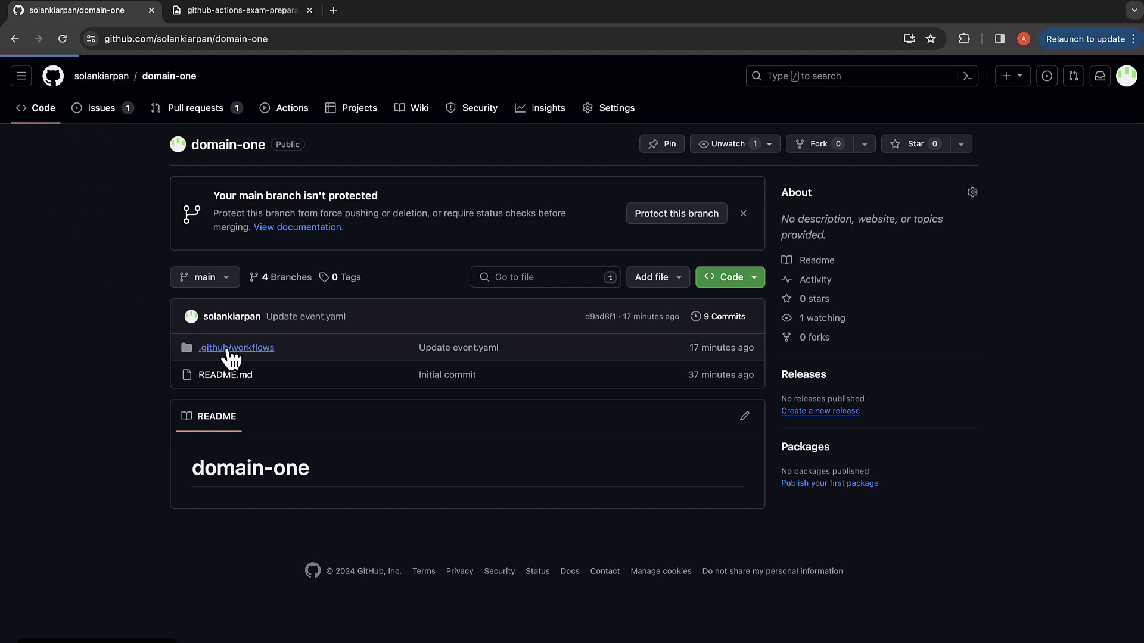
pyautogui.click(272, 276)
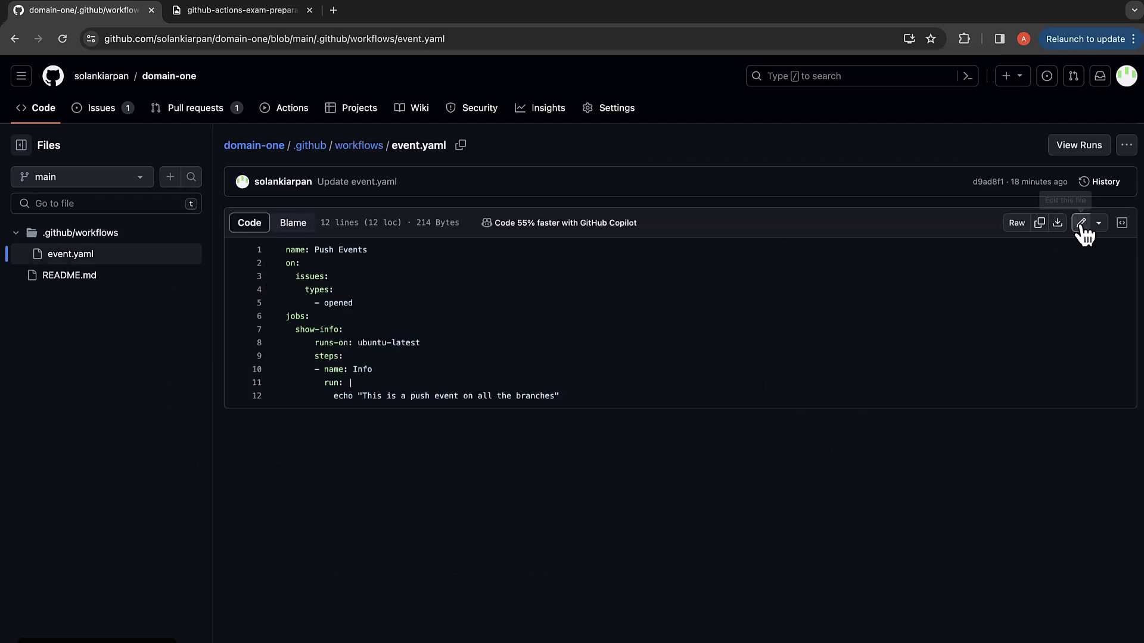
pyautogui.click(1081, 225)
# Delete the issues/types/opened trigger lines from event.yaml.
pyautogui.click(455, 273)
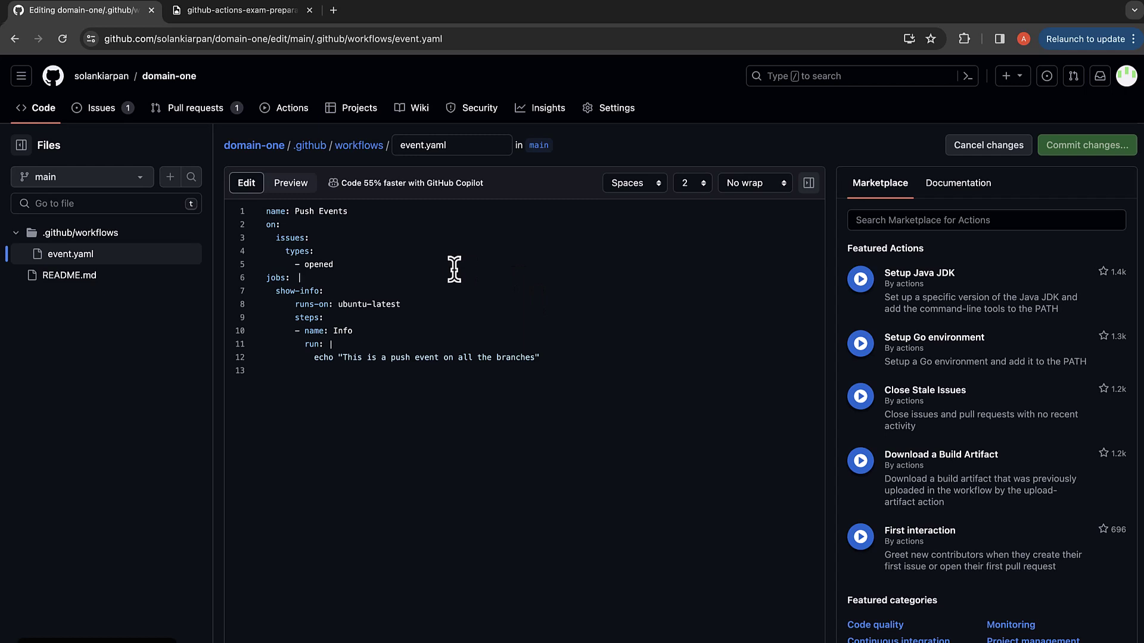
pyautogui.moveTo(334, 264); pyautogui.dragTo(241, 237)
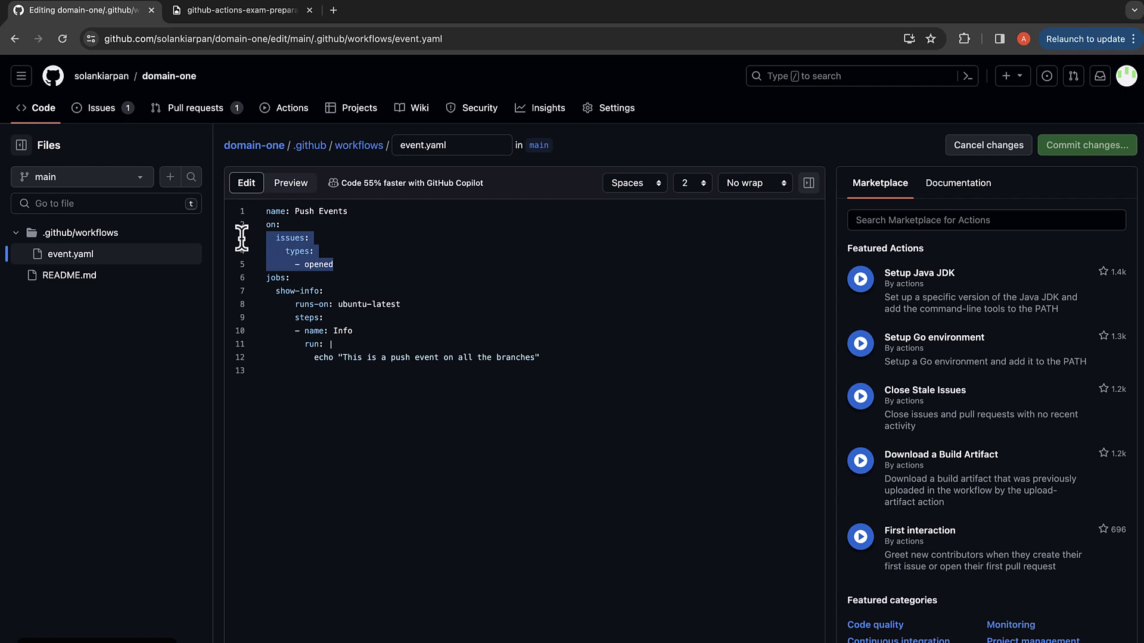
pyautogui.press('BackSpace')
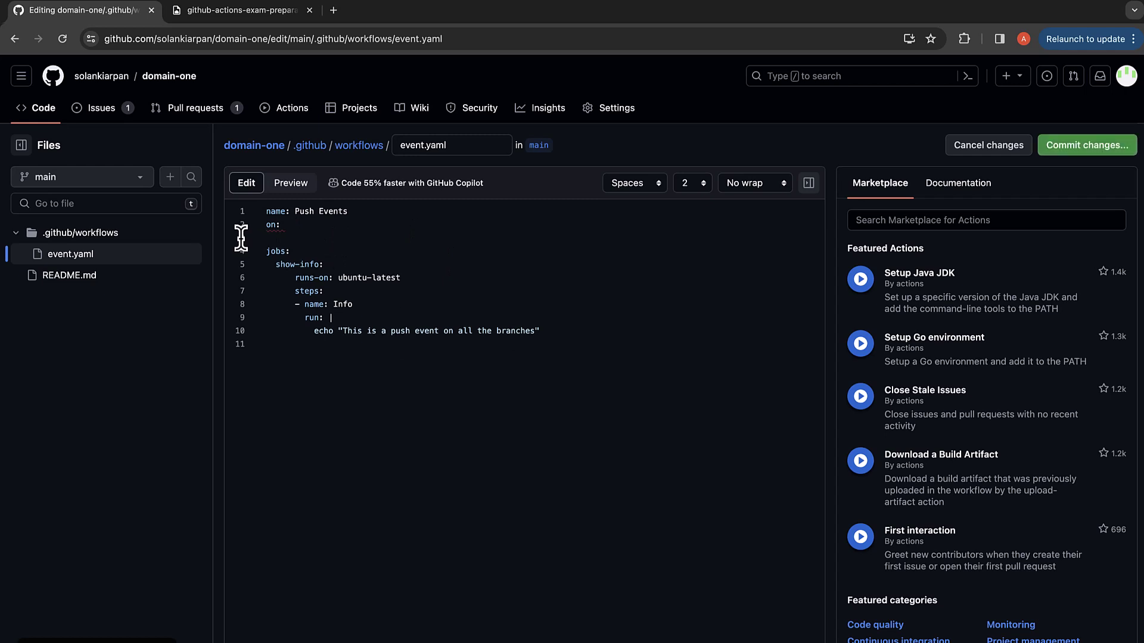
pyautogui.write('sch')
pyautogui.write('edule:')
# Add a schedule trigger with cron '*/5 * * * *' and an 'every 5 minutes' comment.
pyautogui.press('Return')
pyautogui.write('- ')
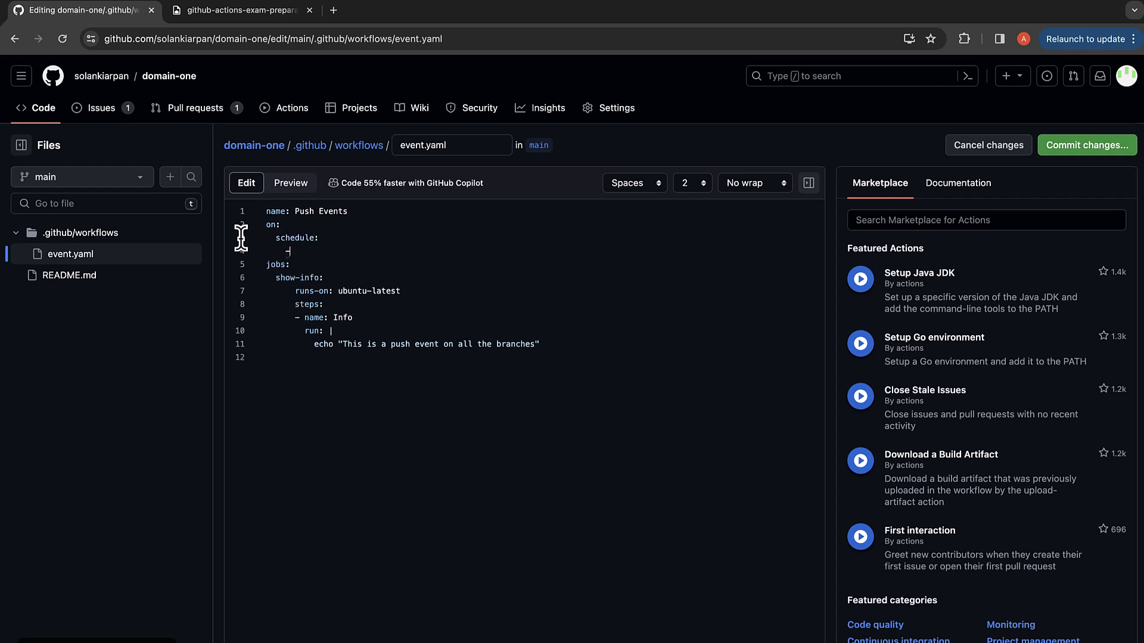
pyautogui.write('cron:')
pyautogui.write('*/')
pyautogui.write('5')
pyautogui.write(' *')
pyautogui.write(" * * *'")
pyautogui.write(' #every 5 m')
pyautogui.write('inutes')
pyautogui.moveTo(358, 252)
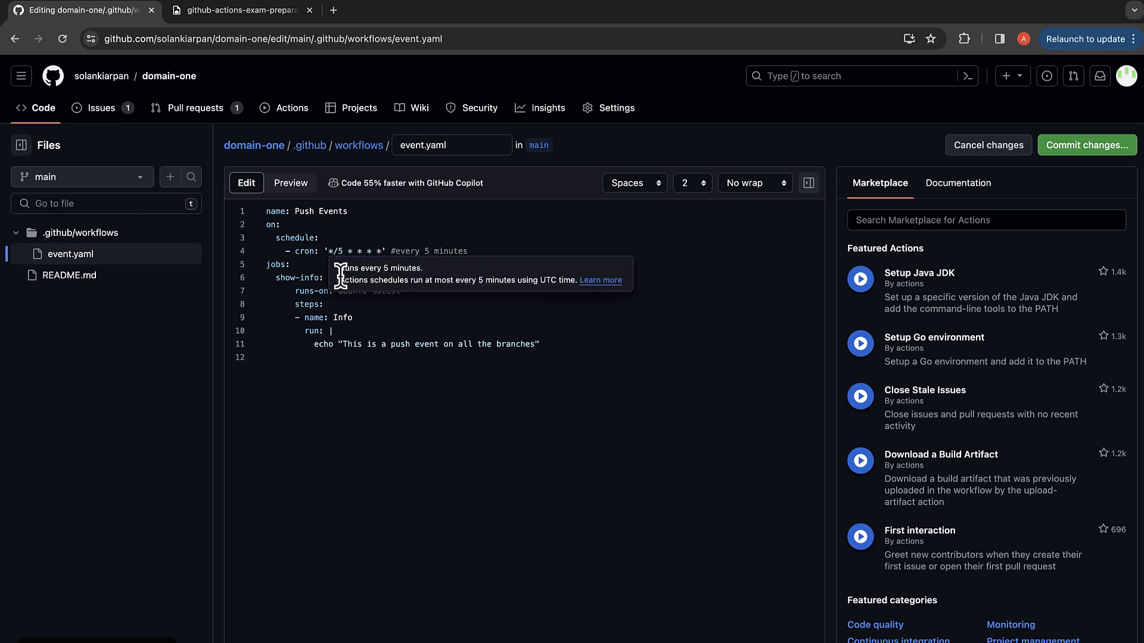
pyautogui.click(349, 254)
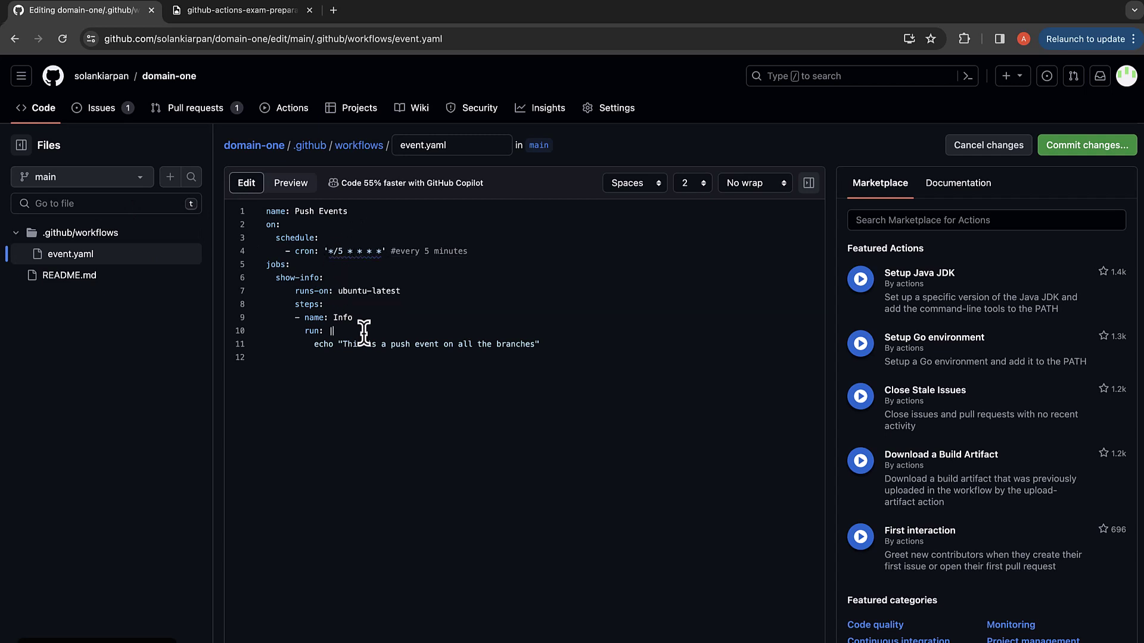
# Commit event.yaml directly to main with the description 'Run every 5 mins'.
pyautogui.click(397, 317)
pyautogui.click(1086, 146)
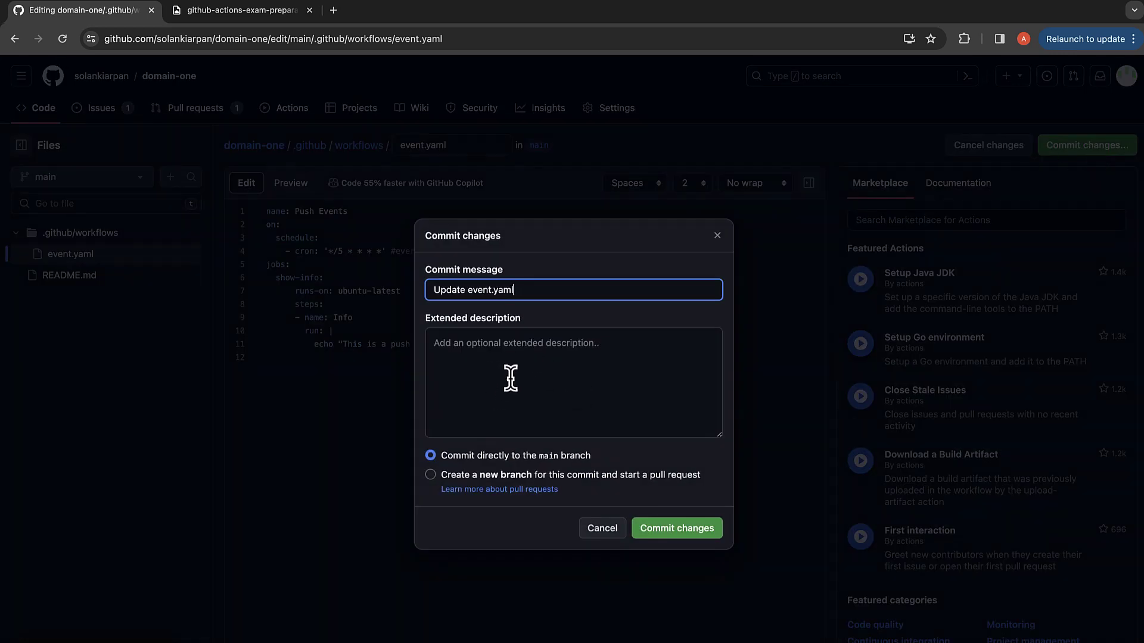
pyautogui.click(604, 399)
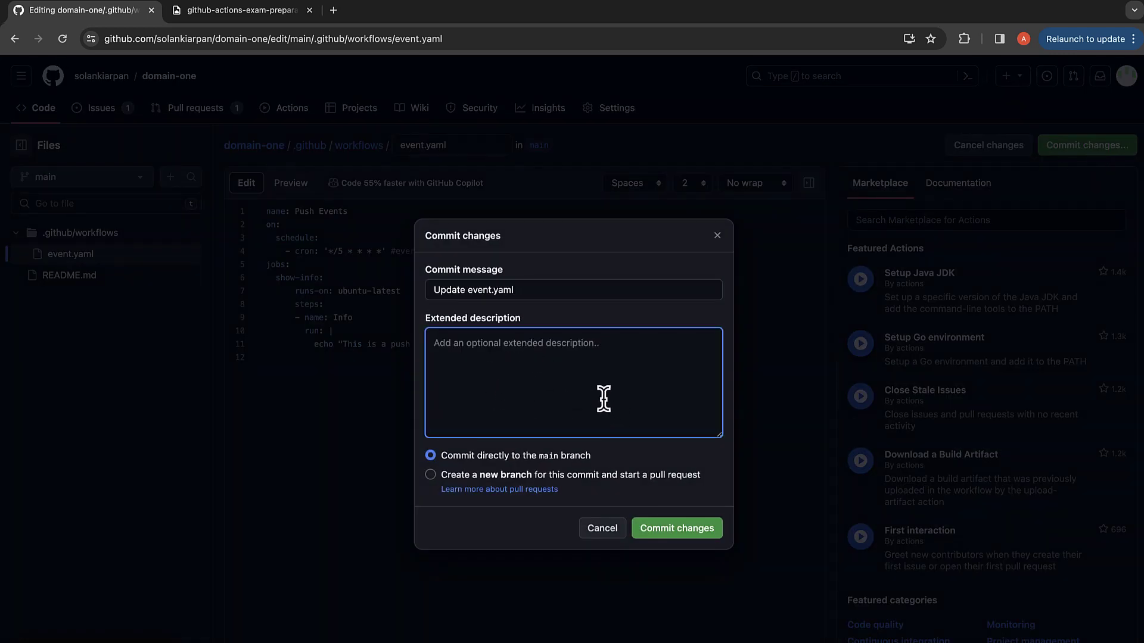
pyautogui.write('Run e')
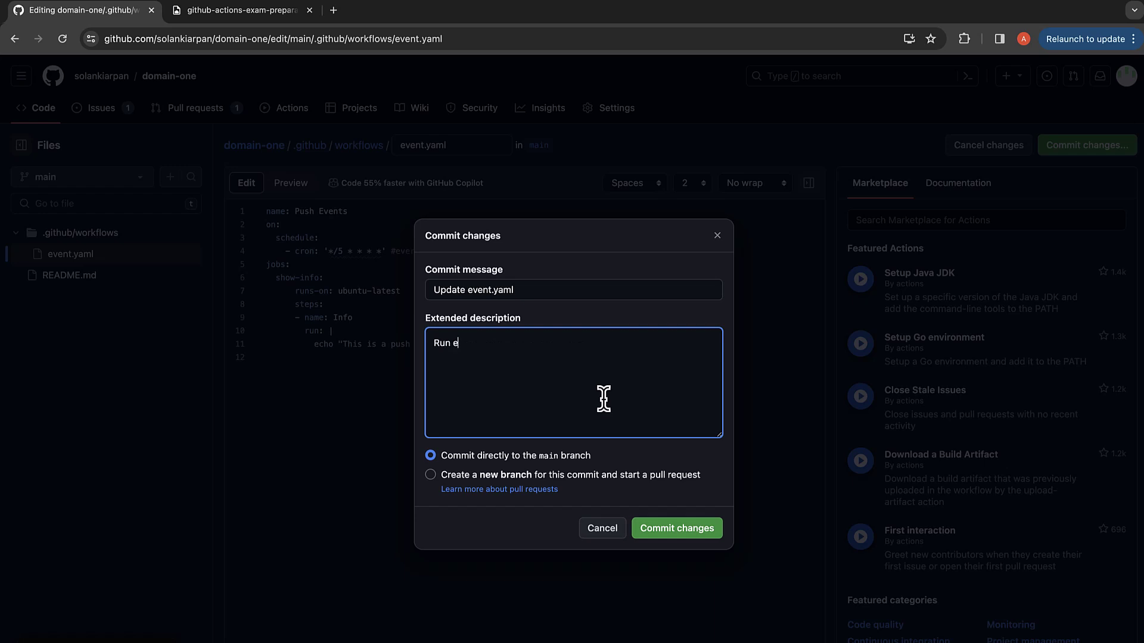
pyautogui.write('very 5 min')
pyautogui.write('s')
pyautogui.click(682, 533)
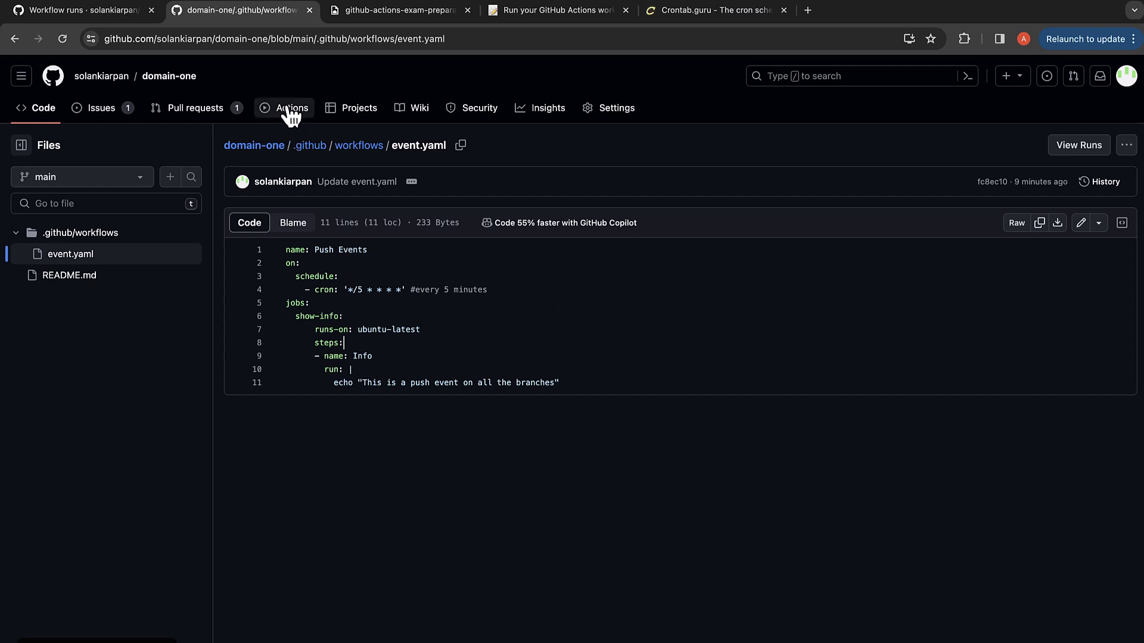
# Check that scheduled run Push Events #7 and its show-info job succeeded.
pyautogui.click(1078, 150)
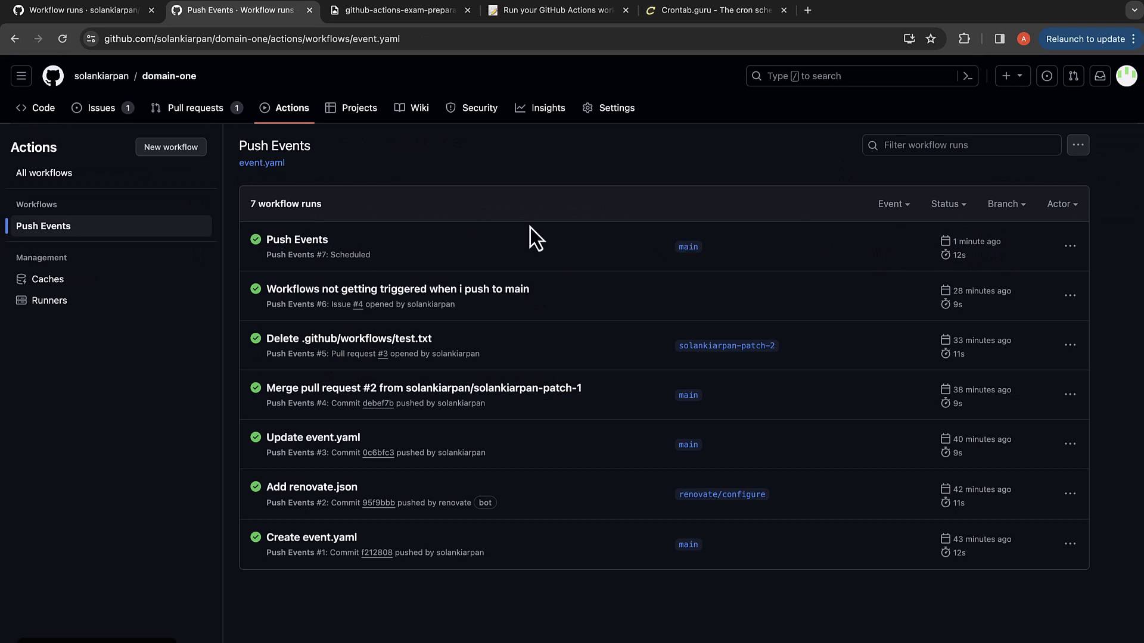
pyautogui.click(300, 248)
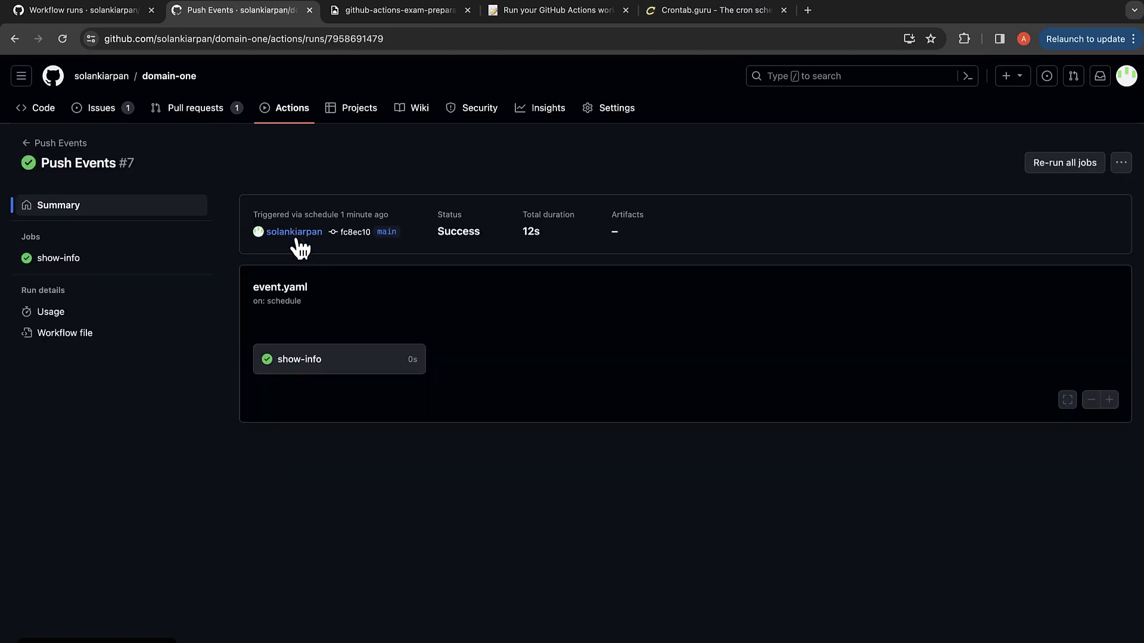
pyautogui.click(317, 374)
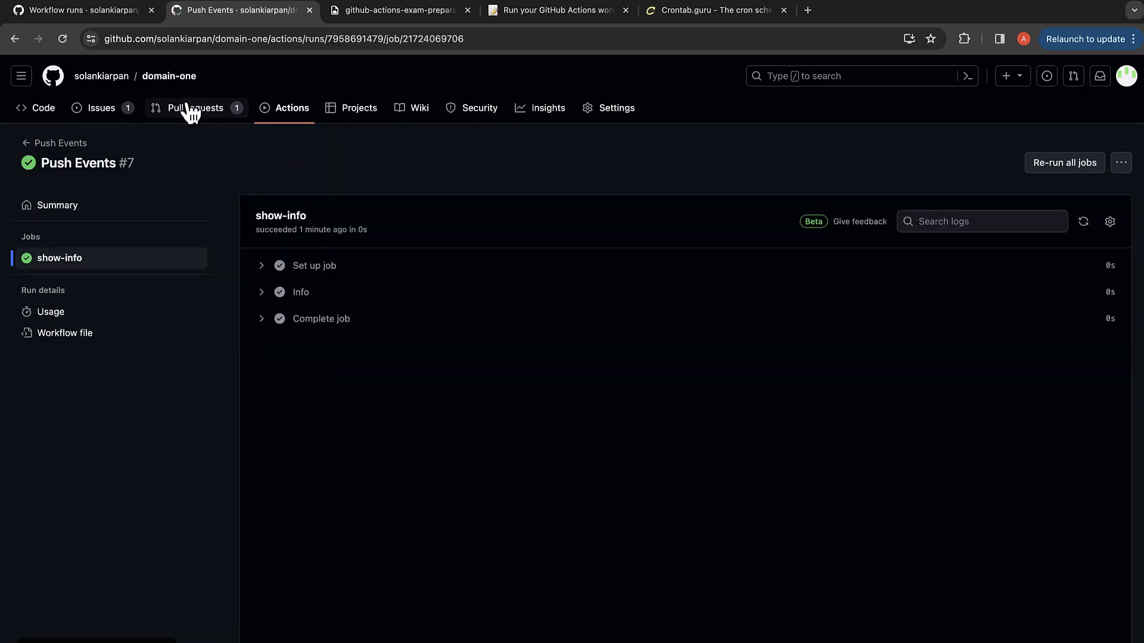
# Open the committed .github/workflows/event.yaml from the domain-one home page.
pyautogui.click(174, 77)
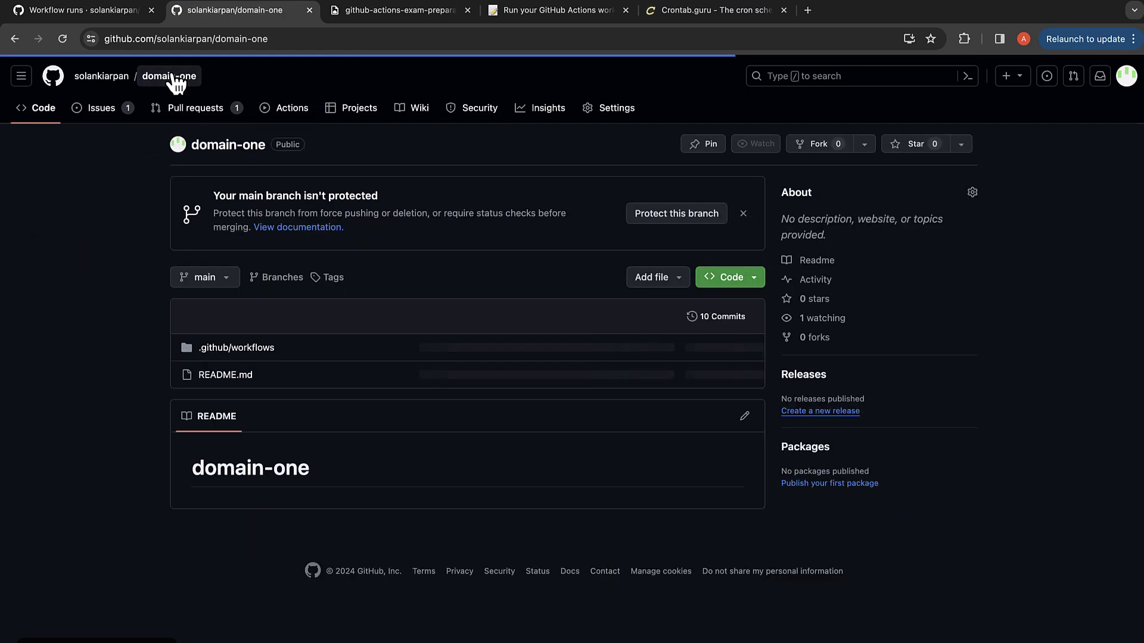
pyautogui.click(223, 356)
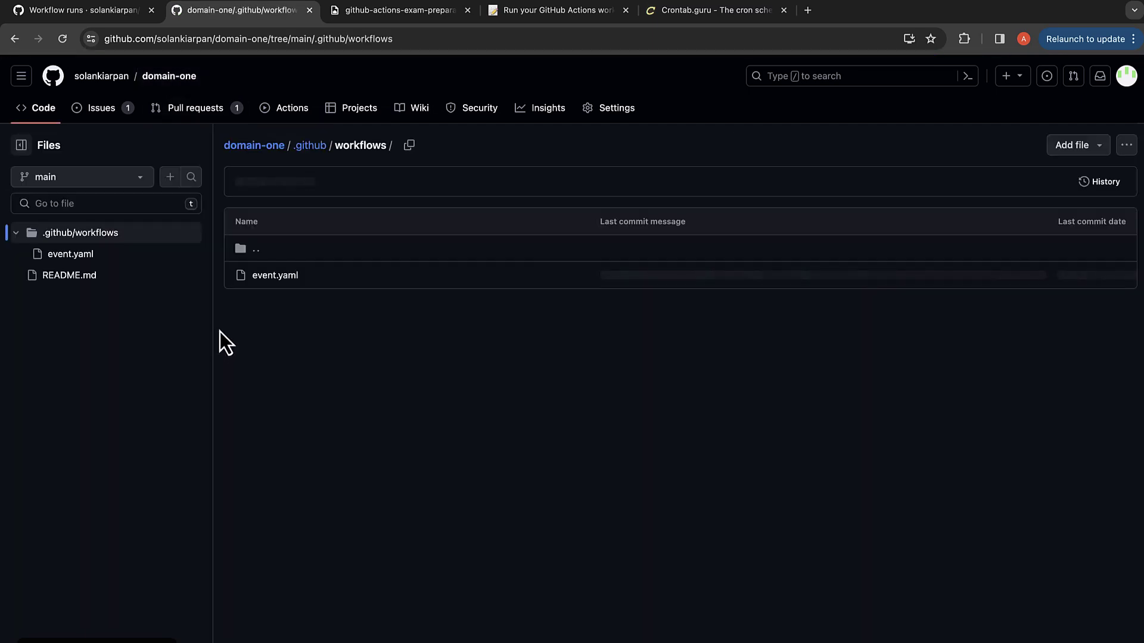
pyautogui.click(275, 279)
# Review the trigger, jobs, echo command and '*/5 * * * *' cron lines.
pyautogui.moveTo(274, 266); pyautogui.dragTo(286, 365)
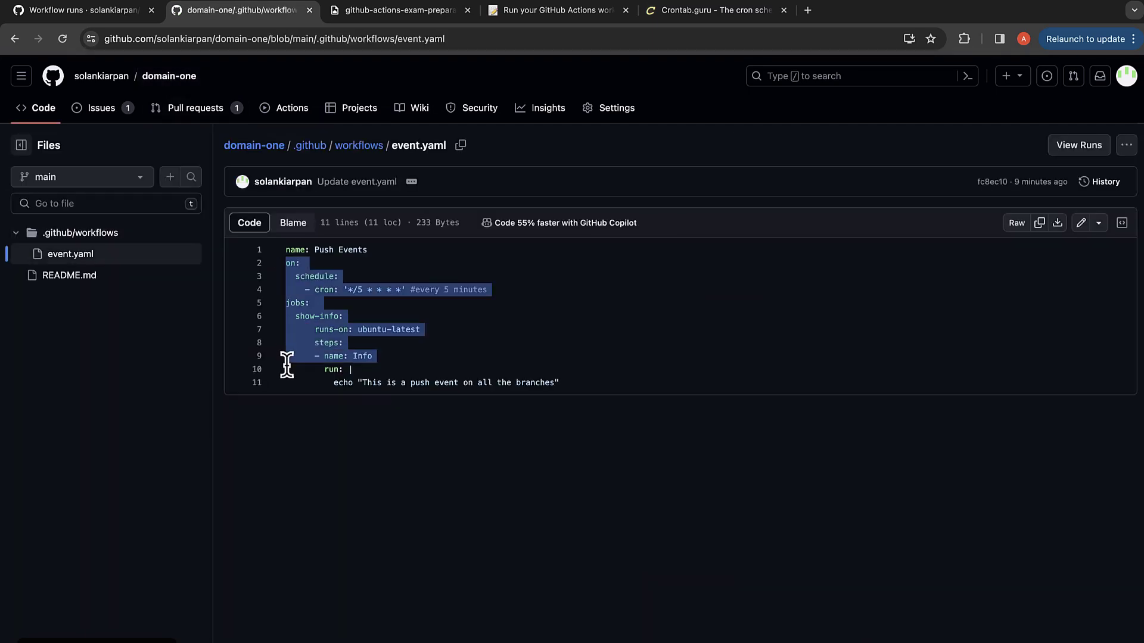
pyautogui.click(287, 365)
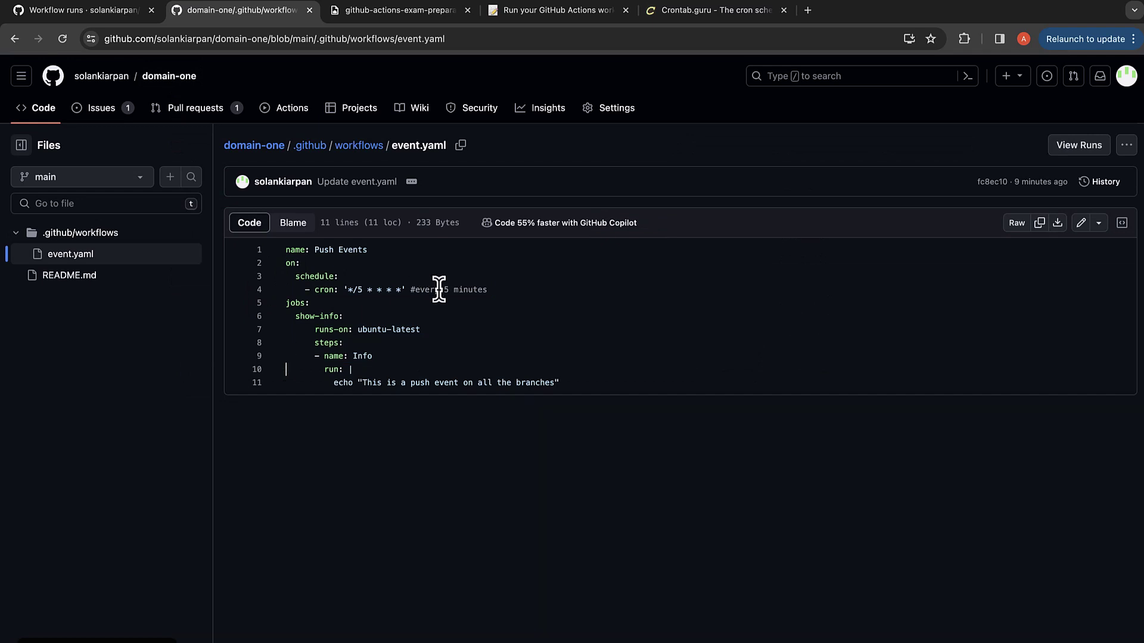
pyautogui.click(319, 304)
pyautogui.moveTo(565, 382); pyautogui.dragTo(304, 382)
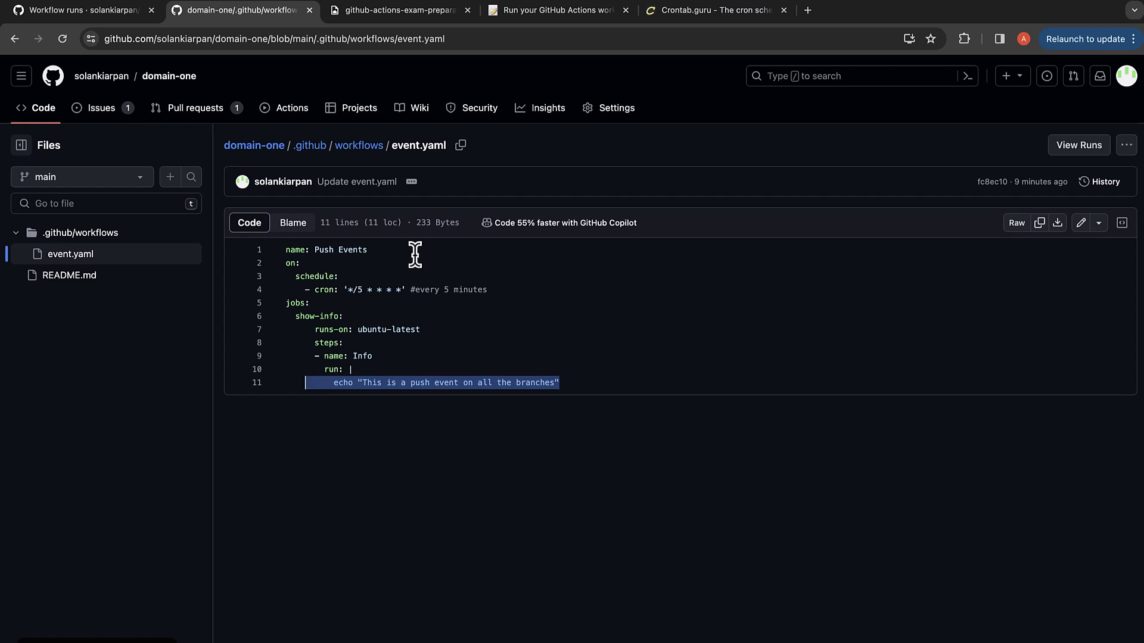
pyautogui.click(415, 250)
pyautogui.moveTo(493, 289)
pyautogui.mouseDown()
pyautogui.moveTo(308, 290)
pyautogui.moveTo(283, 386)
pyautogui.mouseUp()
pyautogui.click(283, 384)
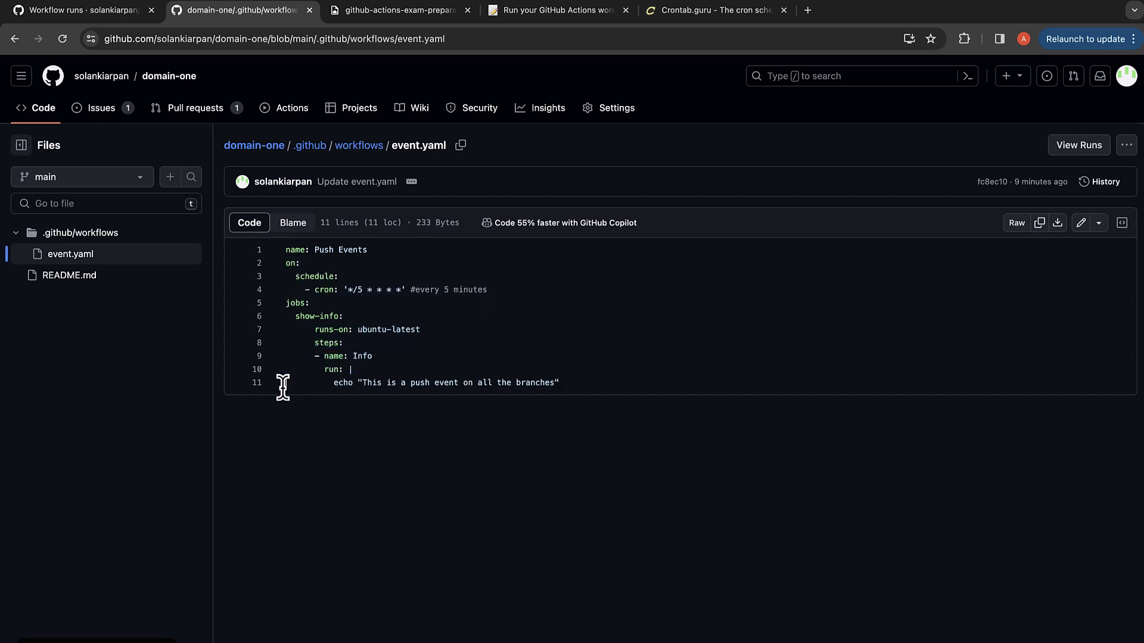